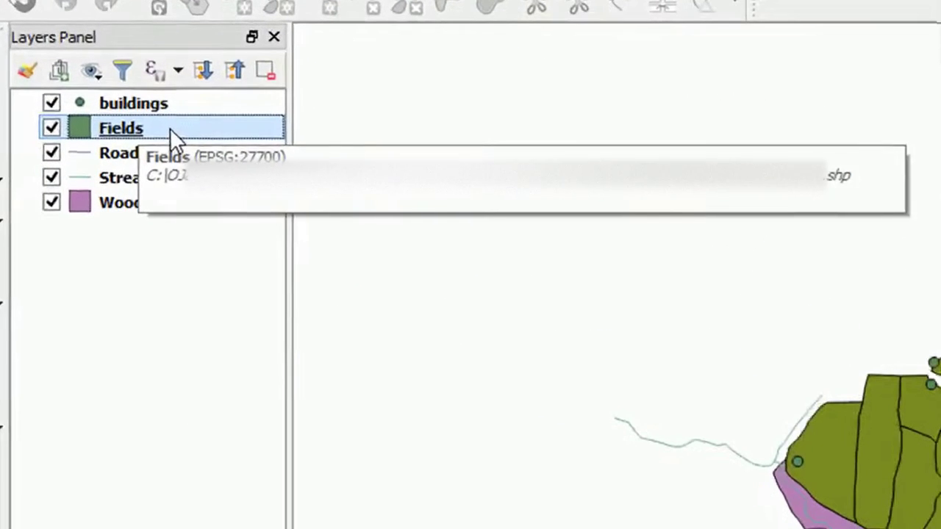
# Step: Open the Fields layer's attribute table and move it off the map
pyautogui.rightClick(113, 153)
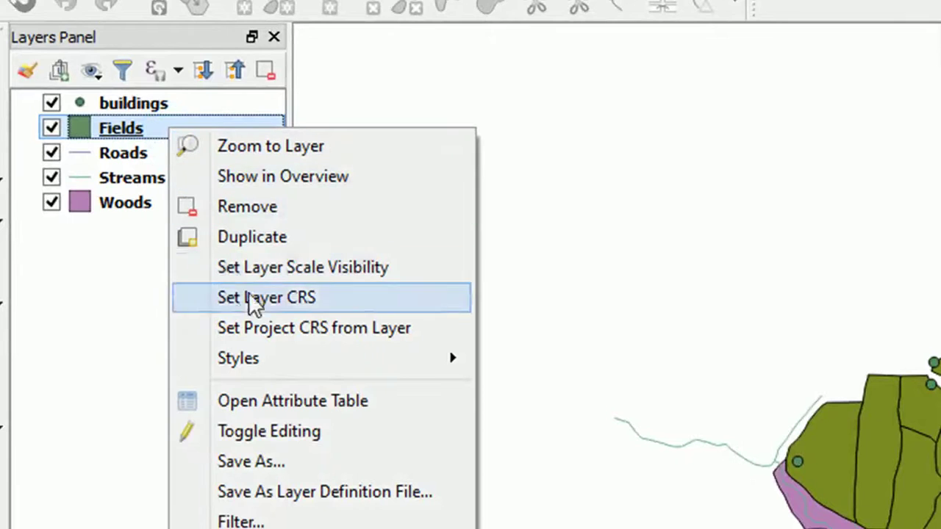
pyautogui.click(332, 403)
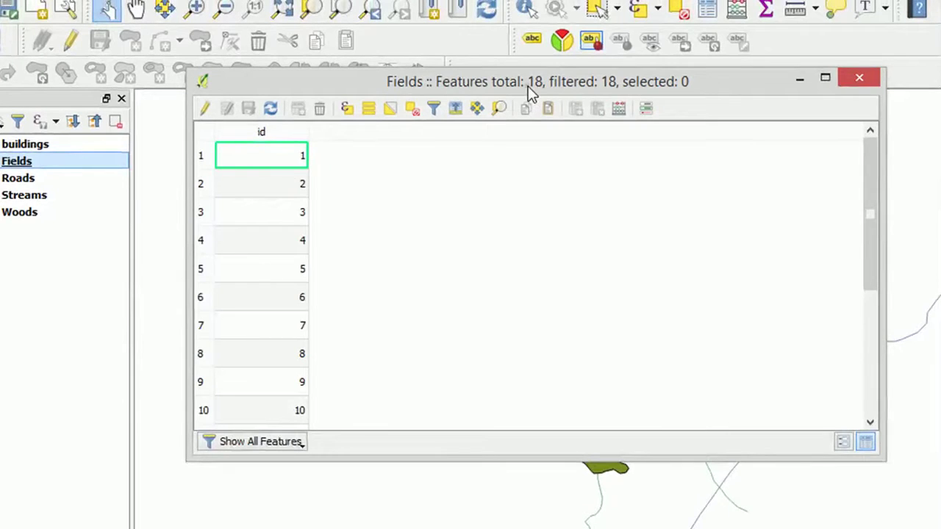
pyautogui.moveTo(527, 86); pyautogui.dragTo(351, 31)
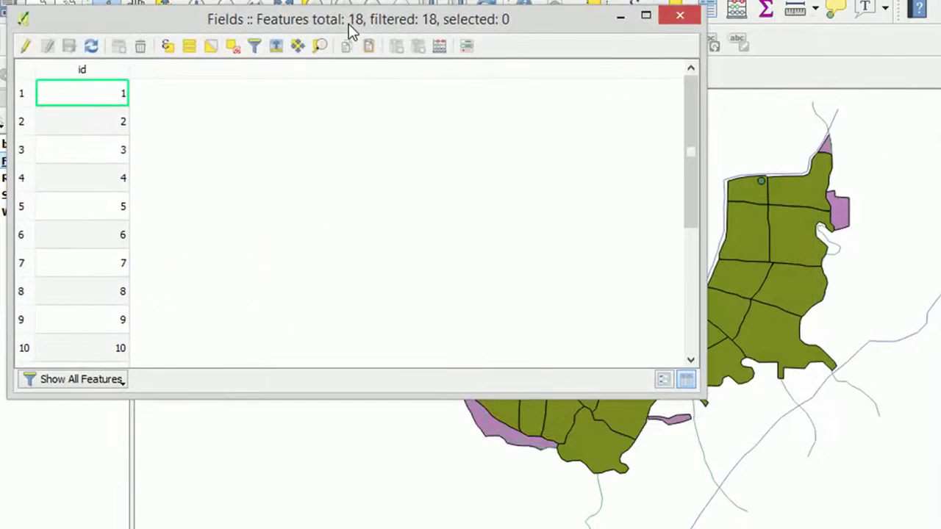
# Step: Select features 1 through 8 in turn to locate each on the map
pyautogui.click(21, 94)
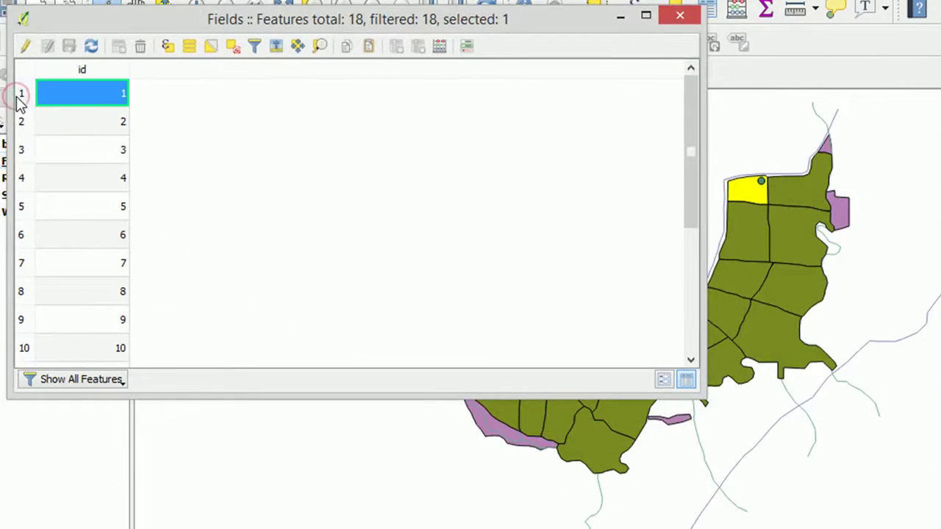
pyautogui.click(22, 123)
pyautogui.click(24, 152)
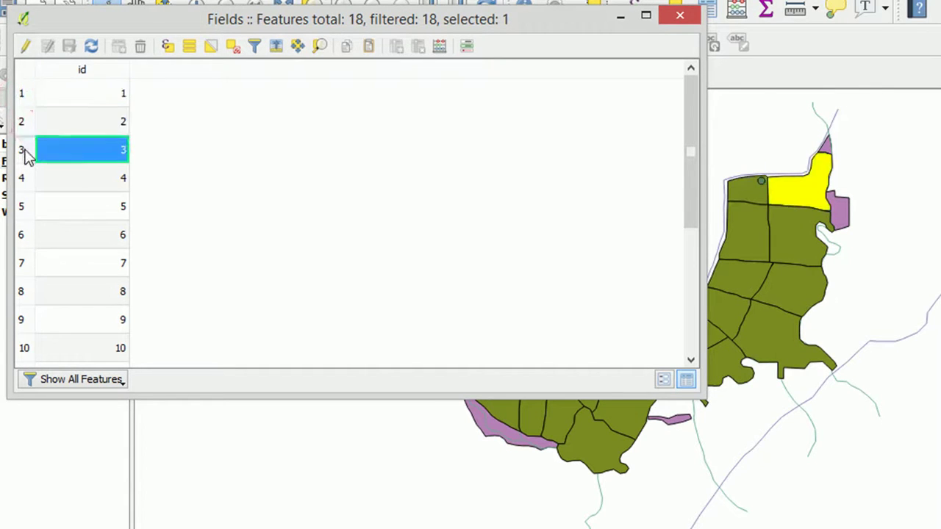
pyautogui.click(23, 180)
pyautogui.click(25, 208)
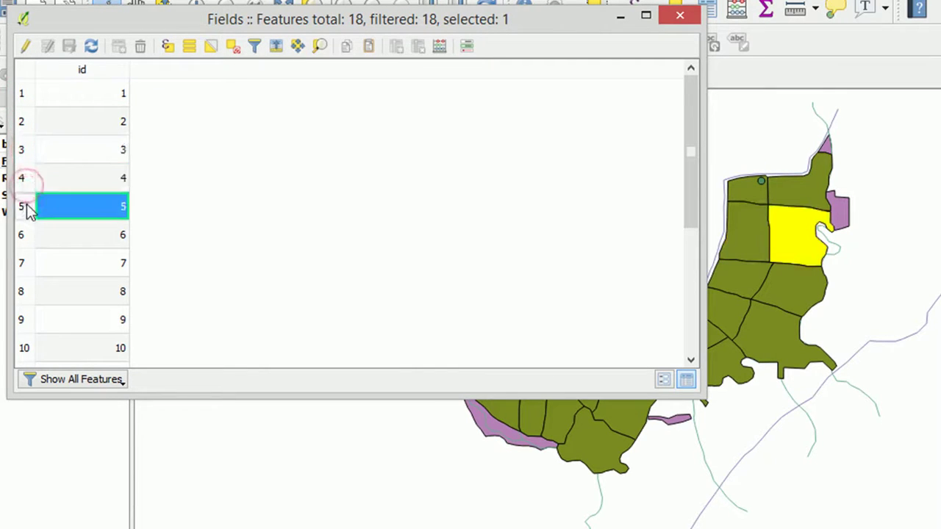
pyautogui.click(22, 235)
pyautogui.click(23, 264)
pyautogui.click(25, 293)
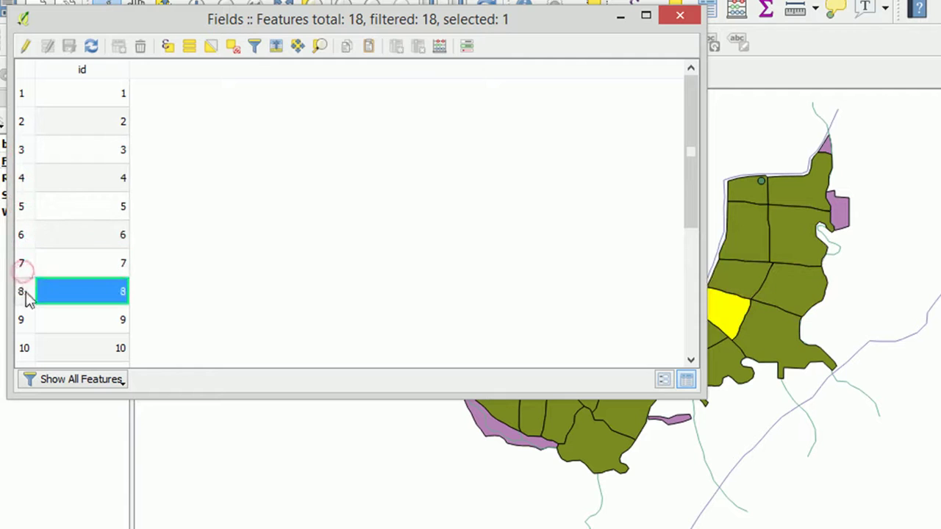
pyautogui.moveTo(265, 22); pyautogui.dragTo(449, 140)
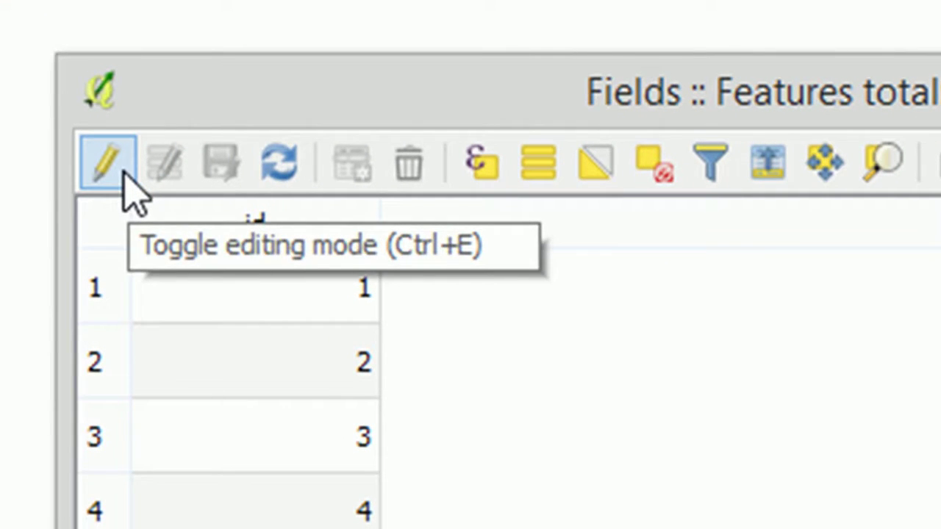
# Step: Turn on editing for the Fields layer and start adding a new attribute field
pyautogui.click(124, 177)
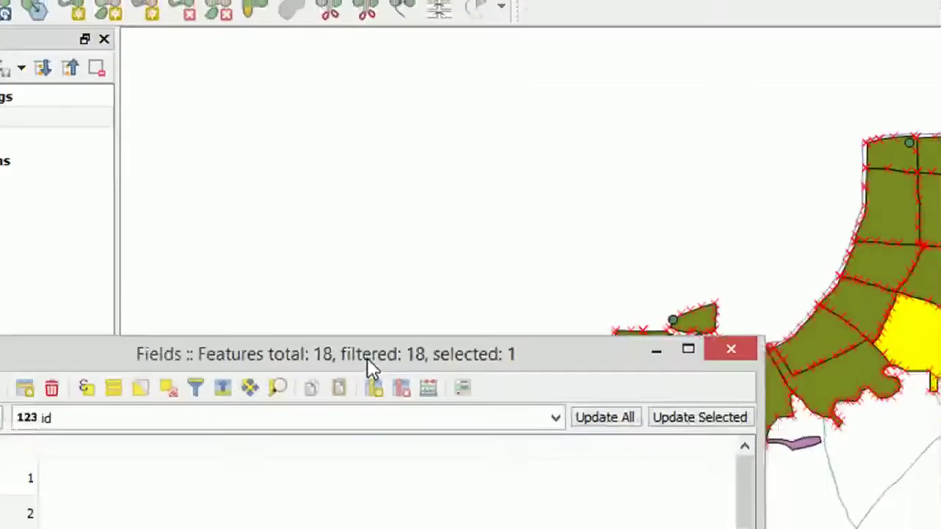
pyautogui.moveTo(366, 358); pyautogui.dragTo(557, 36)
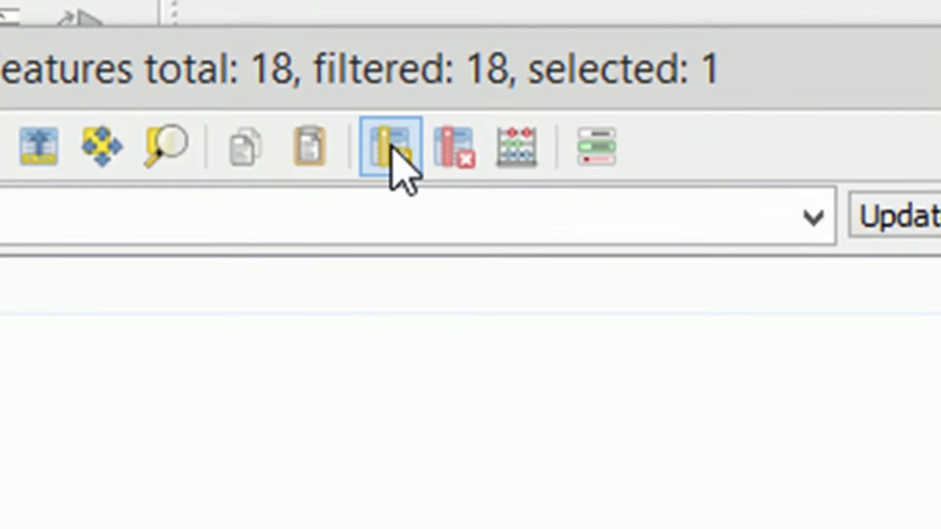
pyautogui.click(391, 147)
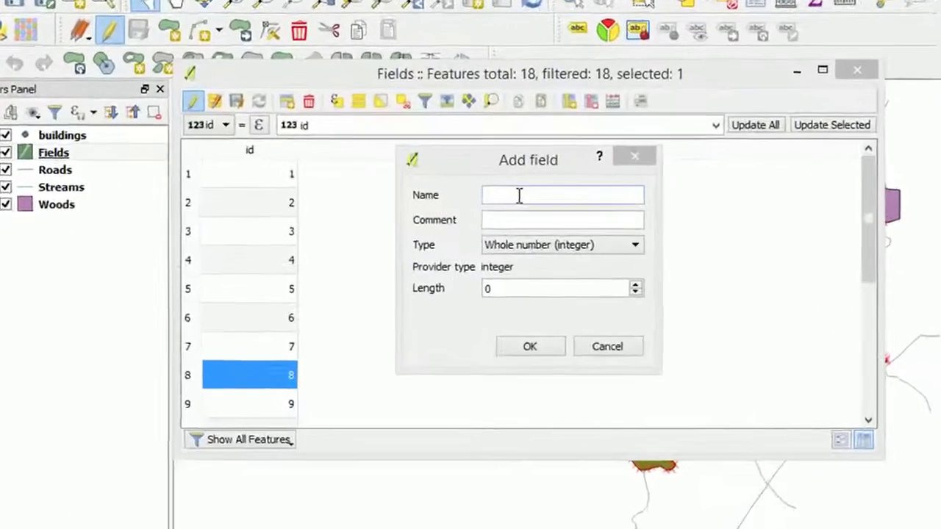
# Step: Create a Text (string) field named 'Decision' with length 15
pyautogui.click(437, 156)
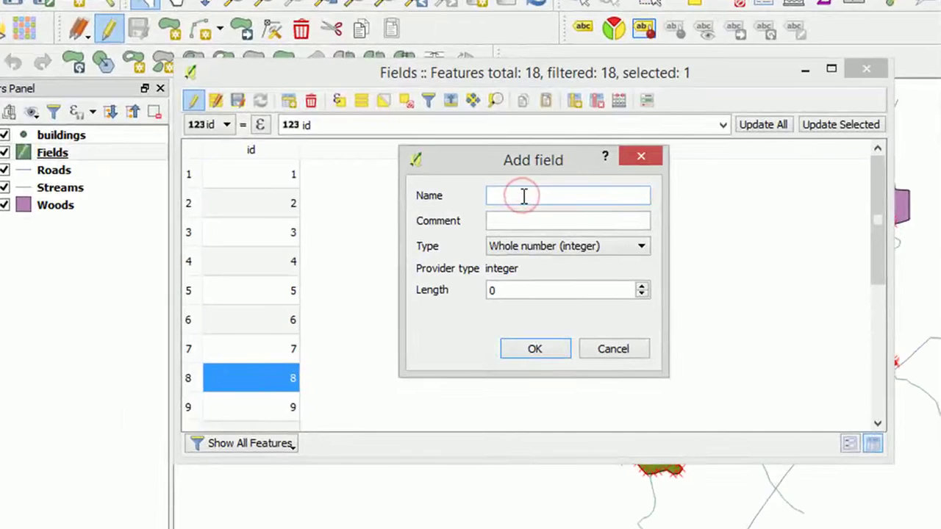
pyautogui.write('Decision')
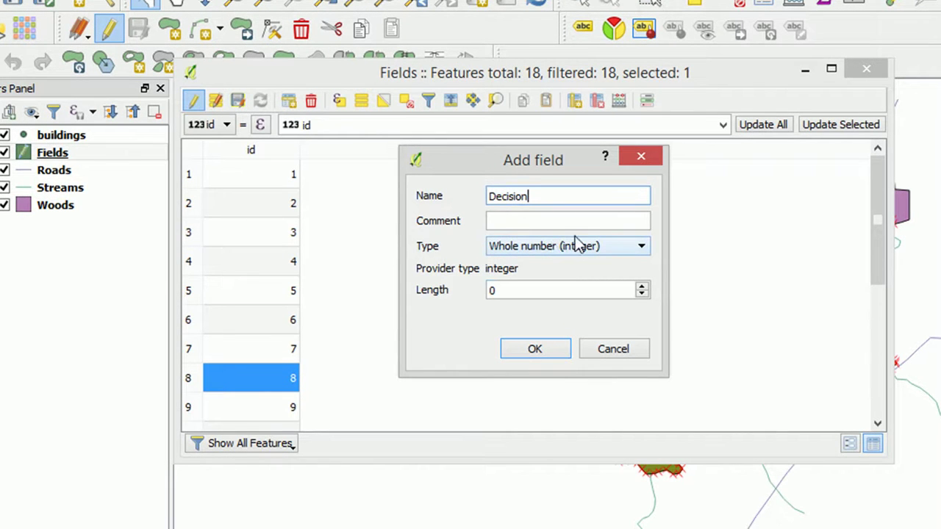
pyautogui.click(624, 254)
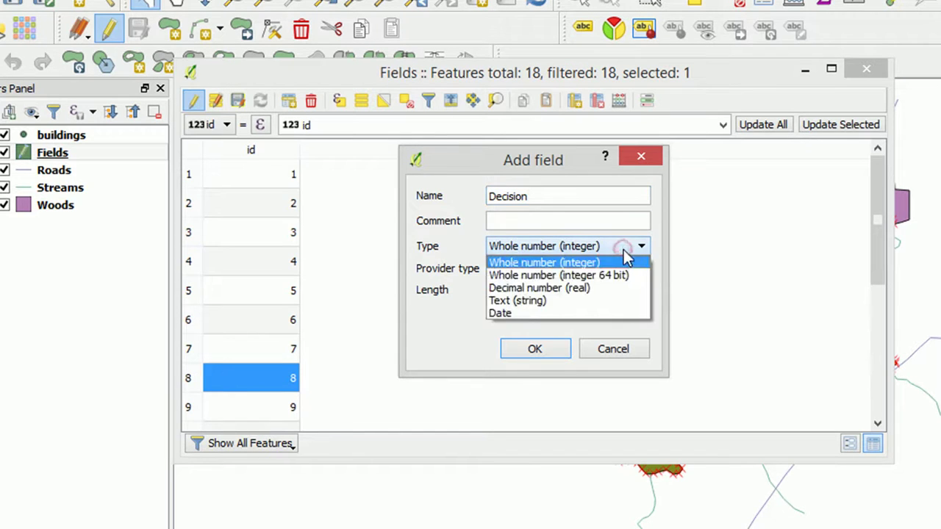
pyautogui.click(581, 302)
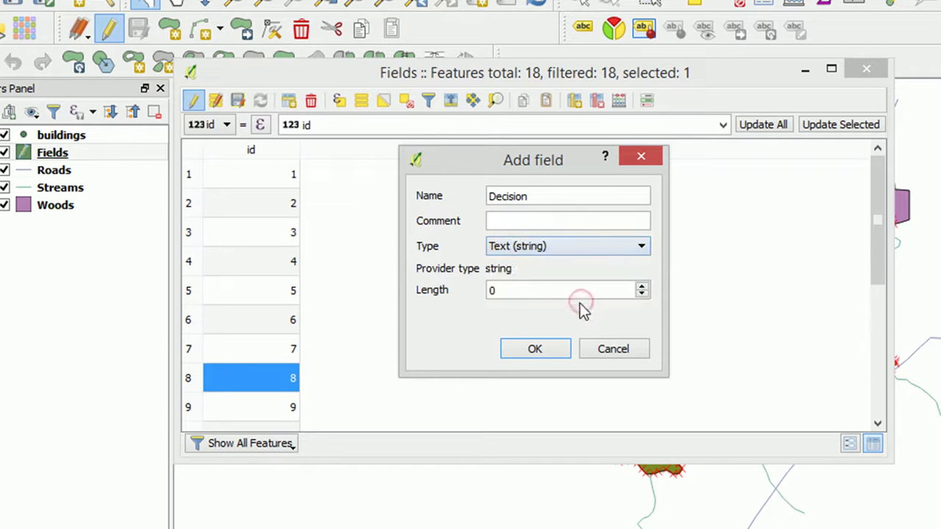
pyautogui.click(502, 290)
pyautogui.press('BackSpace')
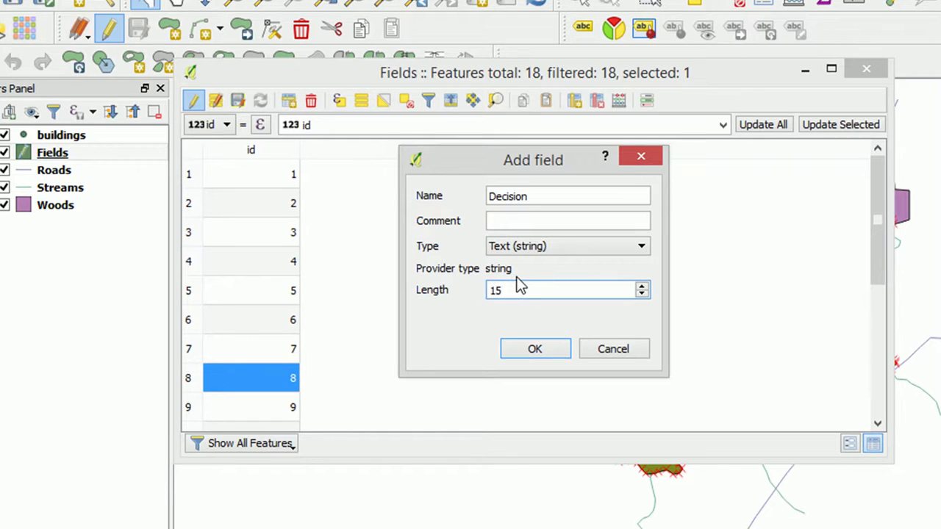
pyautogui.click(544, 351)
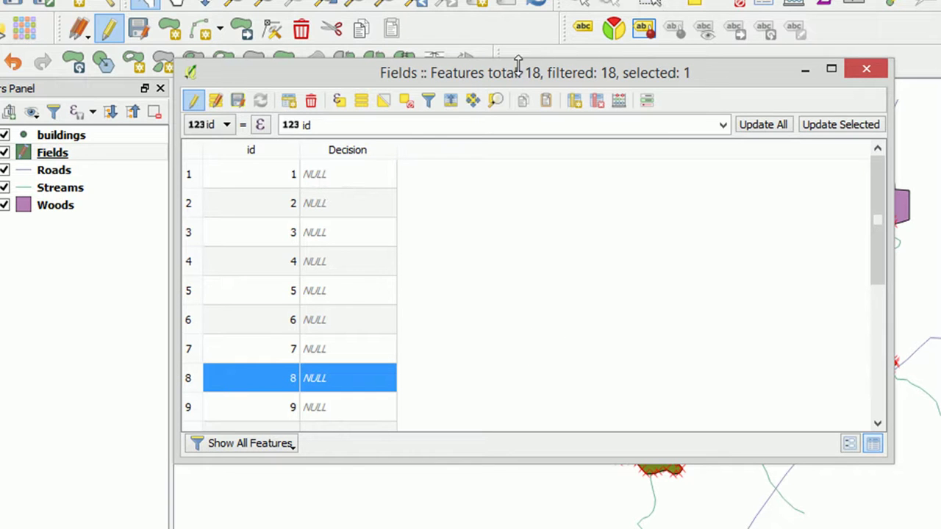
# Step: Enter Crop1 as feature 1's Decision value
pyautogui.moveTo(519, 63); pyautogui.dragTo(366, 28)
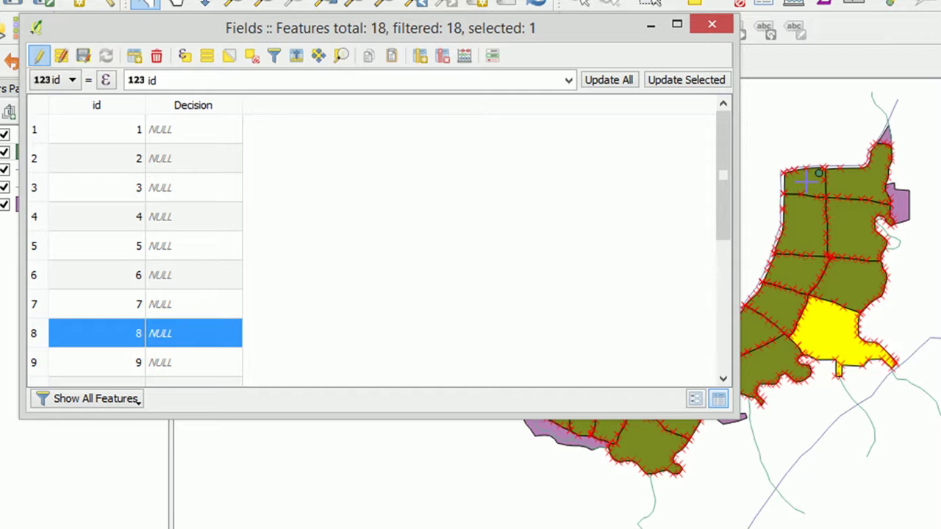
pyautogui.click(35, 131)
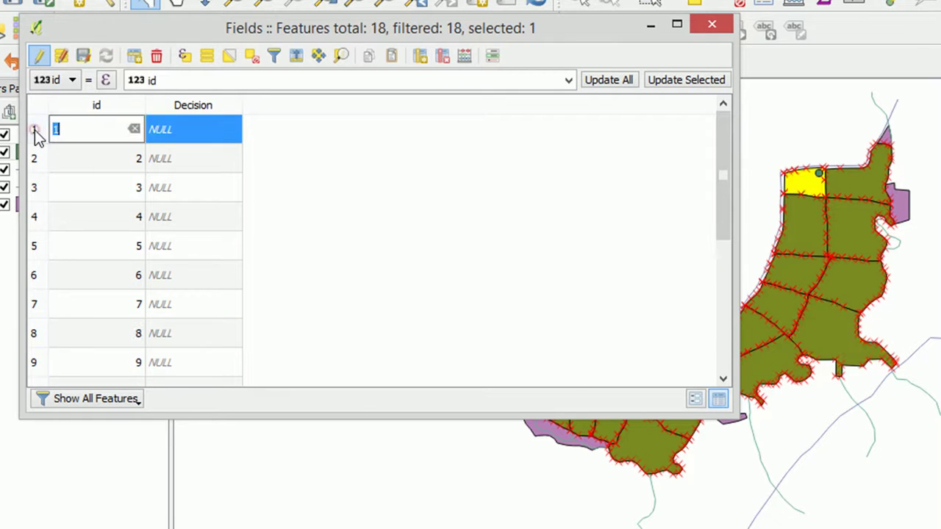
pyautogui.click(210, 133)
pyautogui.click(195, 132)
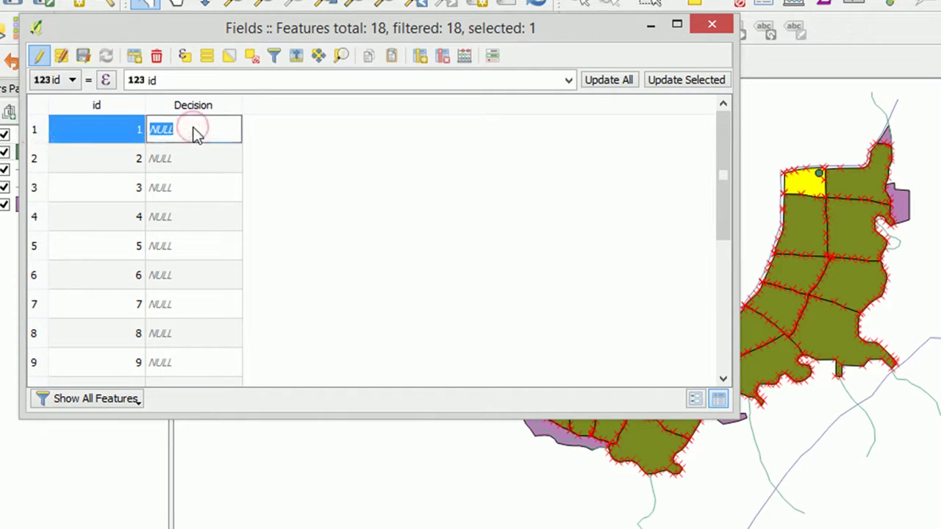
pyautogui.write('Cr')
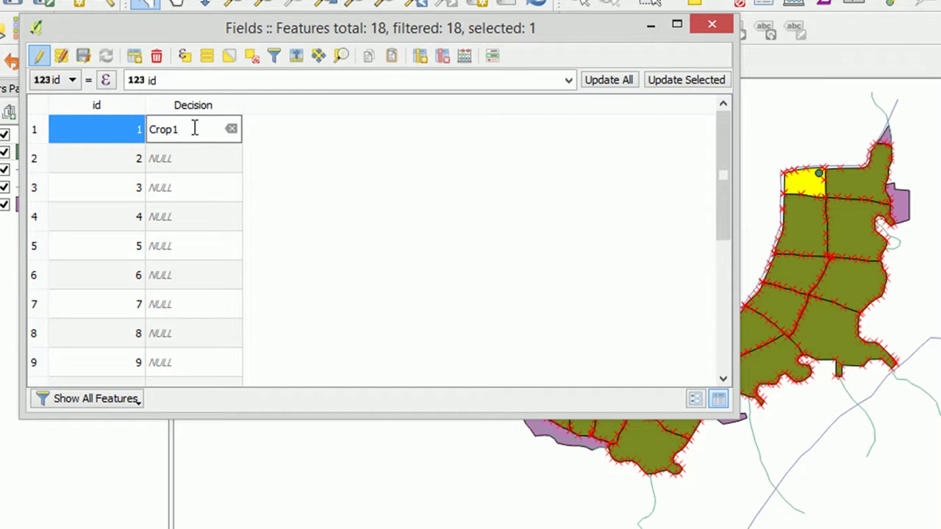
pyautogui.write('op1')
# Step: Set features 2–4 to Crop2, Crop1, Crop2 and clear feature 5's NULL Decision value
pyautogui.click(195, 162)
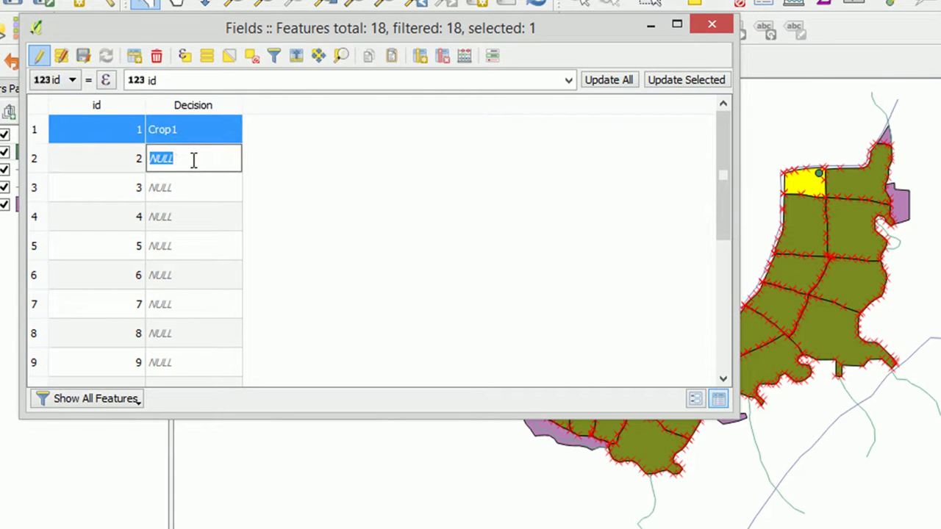
pyautogui.write('Crop2')
pyautogui.click(191, 185)
pyautogui.write('C')
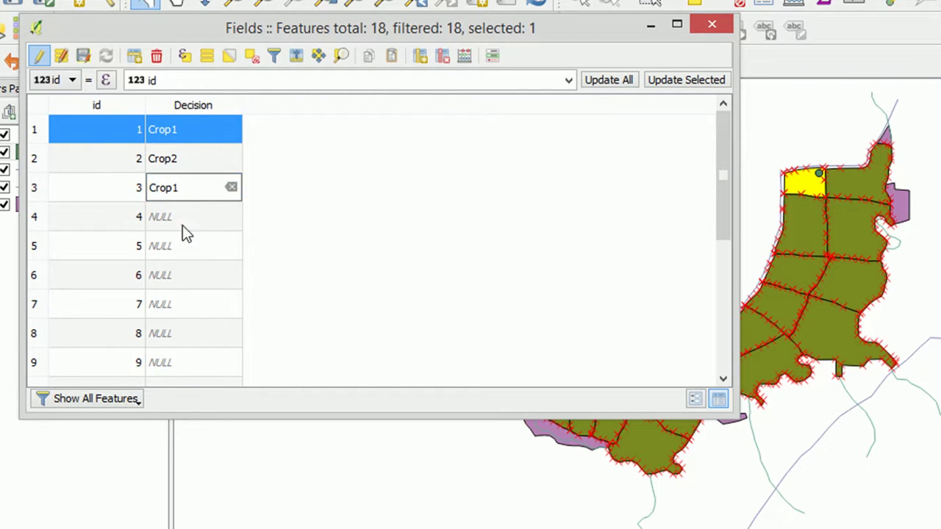
pyautogui.click(182, 225)
pyautogui.write('Crop2')
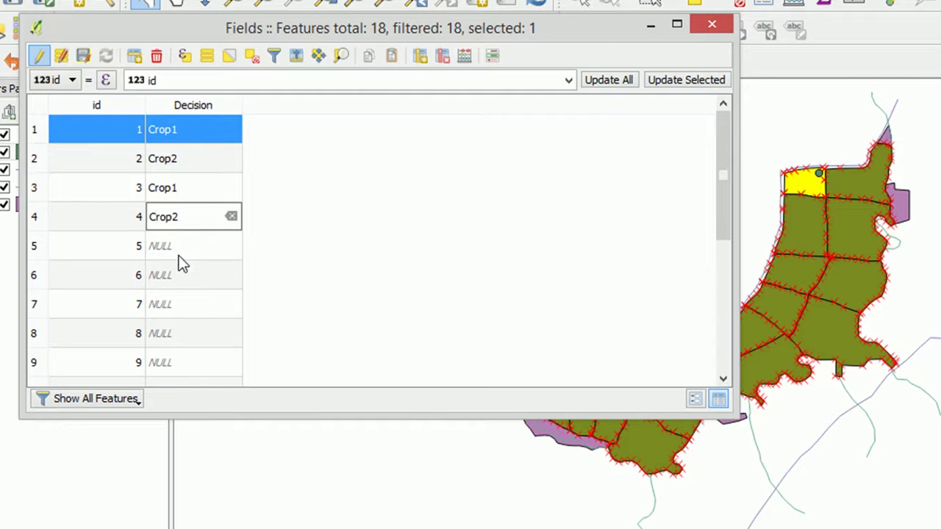
pyautogui.click(179, 253)
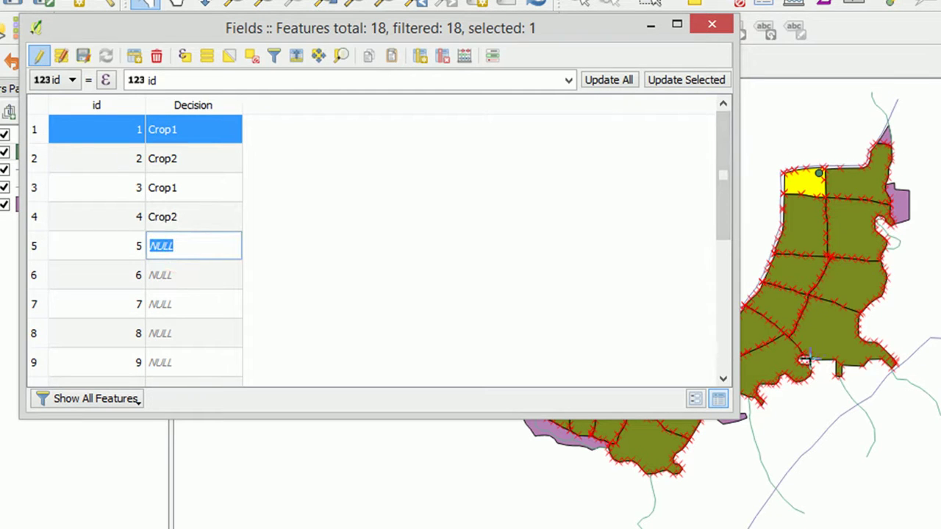
pyautogui.press('BackSpace')
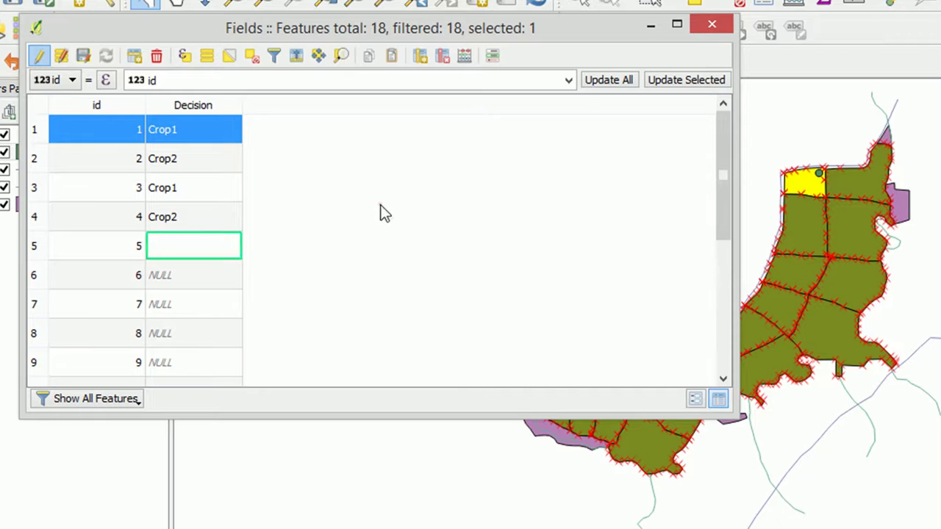
# Step: Save the Decision edits, stop editing the Fields layer, and close its attribute table
pyautogui.click(84, 59)
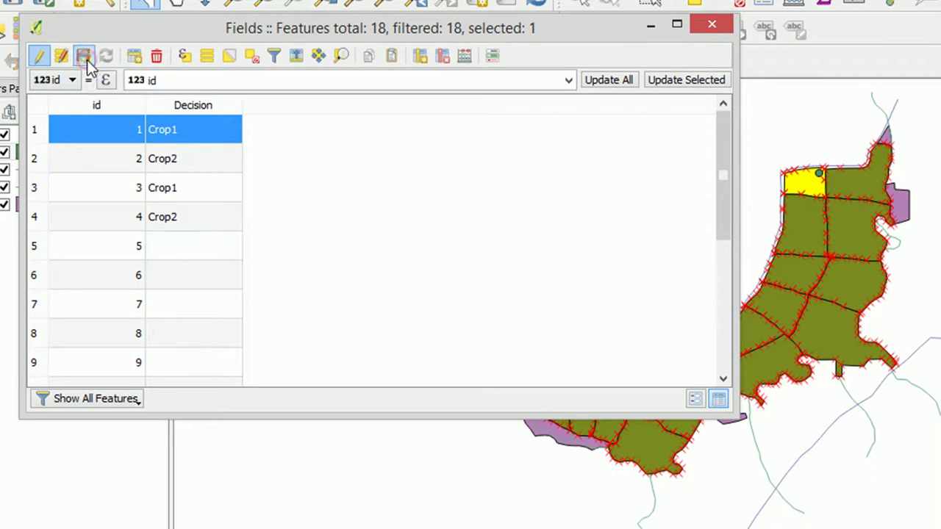
pyautogui.click(38, 56)
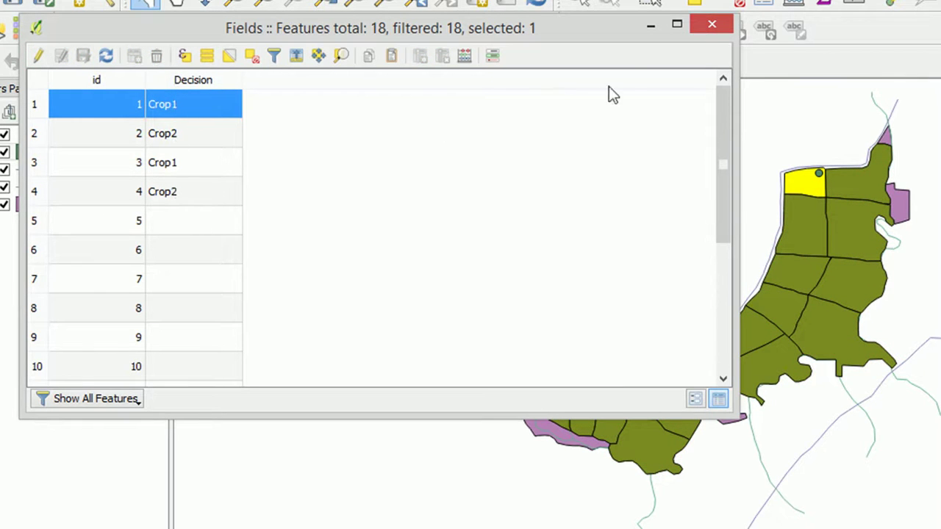
pyautogui.click(712, 28)
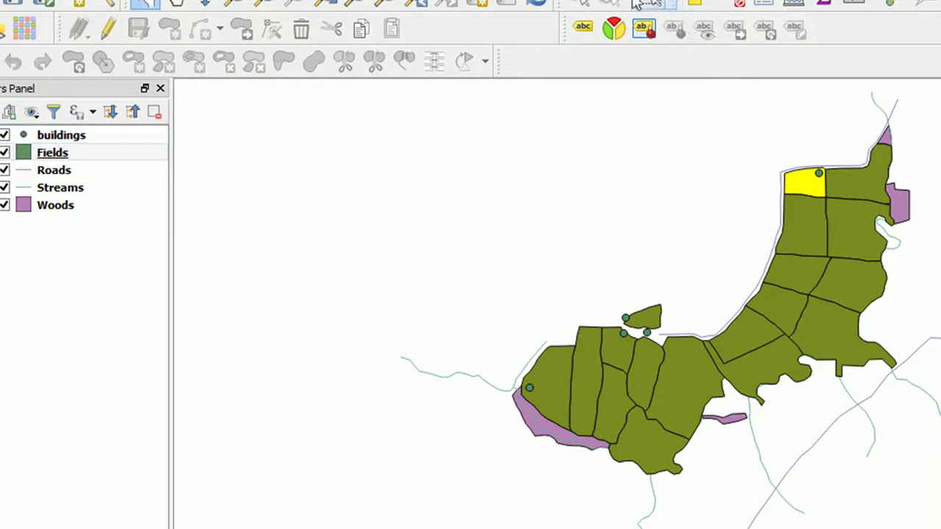
# Step: Clear the selection and switch the Fields layer's style to Categorized
pyautogui.click(739, 4)
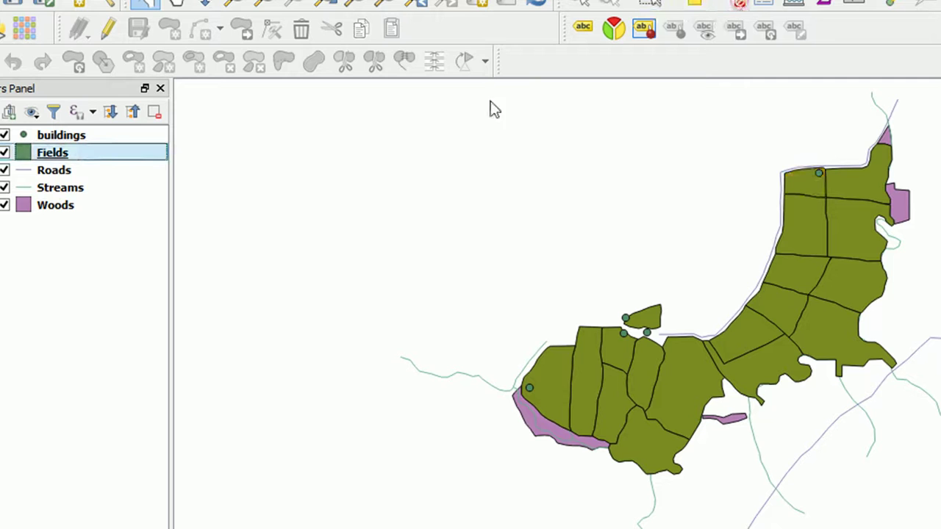
pyautogui.click(52, 153)
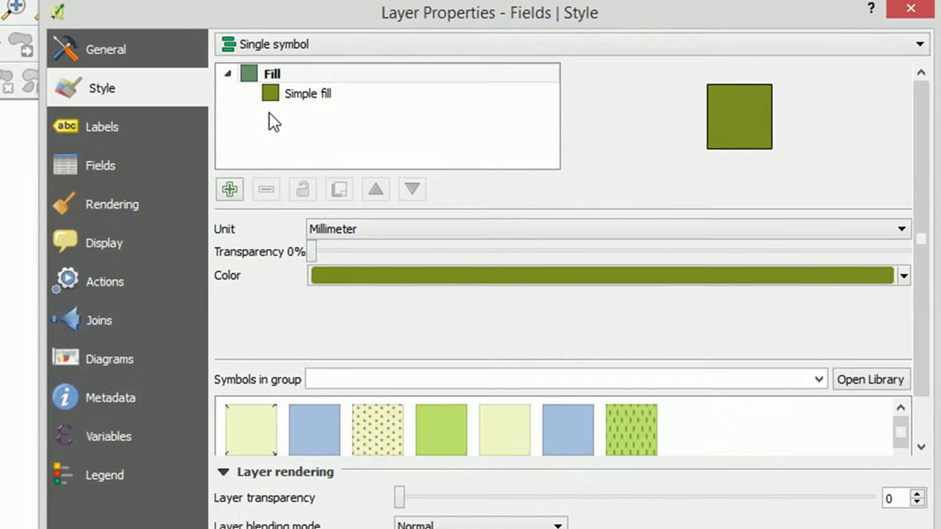
pyautogui.click(324, 99)
pyautogui.click(370, 46)
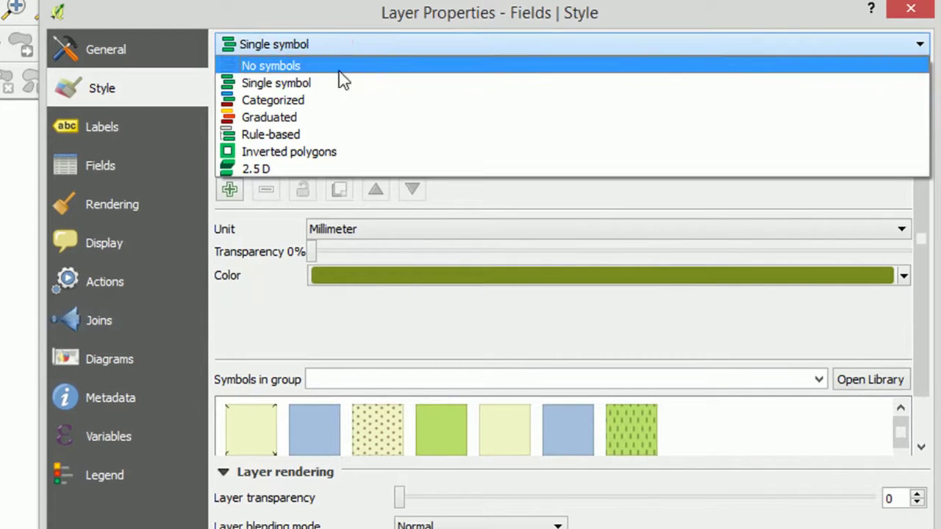
pyautogui.click(317, 106)
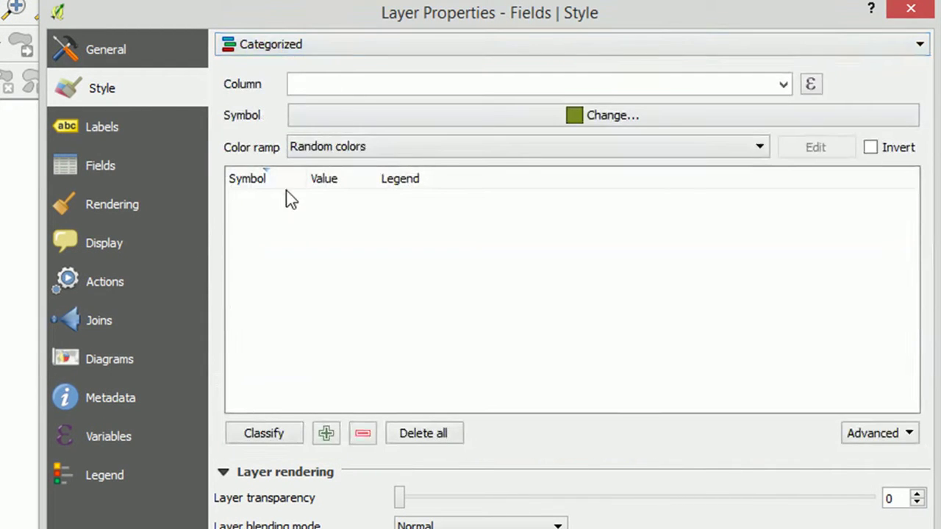
# Step: Categorize on the Decision column with the Plasma color ramp and classify the values
pyautogui.click(782, 84)
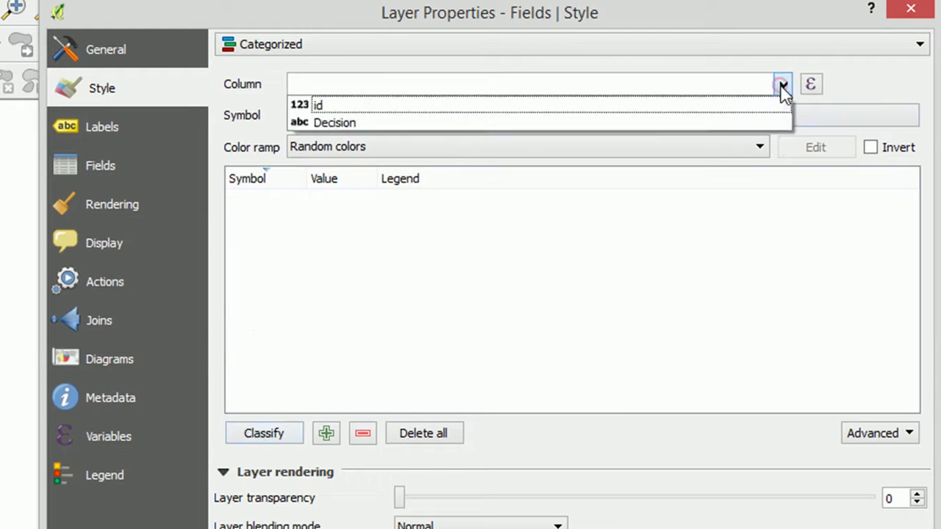
pyautogui.click(699, 122)
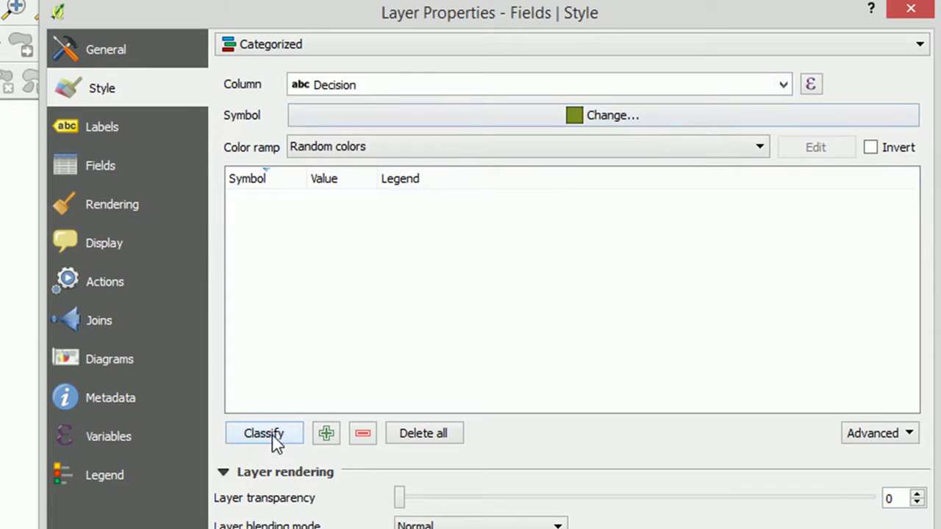
pyautogui.click(499, 152)
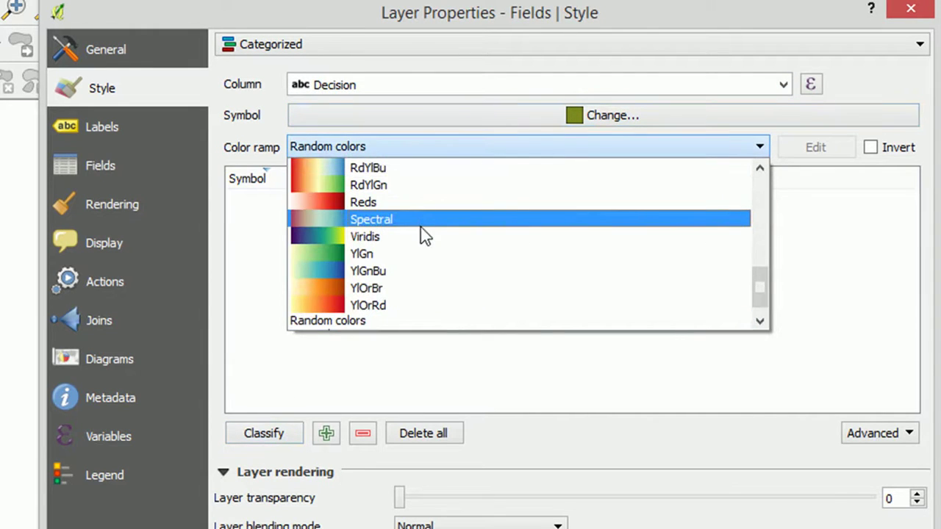
pyautogui.moveTo(759, 294); pyautogui.dragTo(756, 233)
pyautogui.click(375, 253)
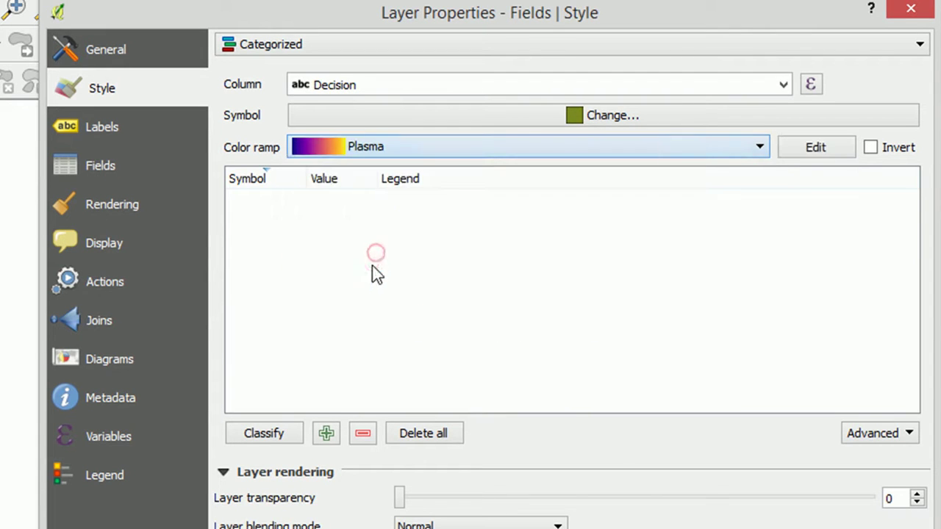
pyautogui.click(275, 434)
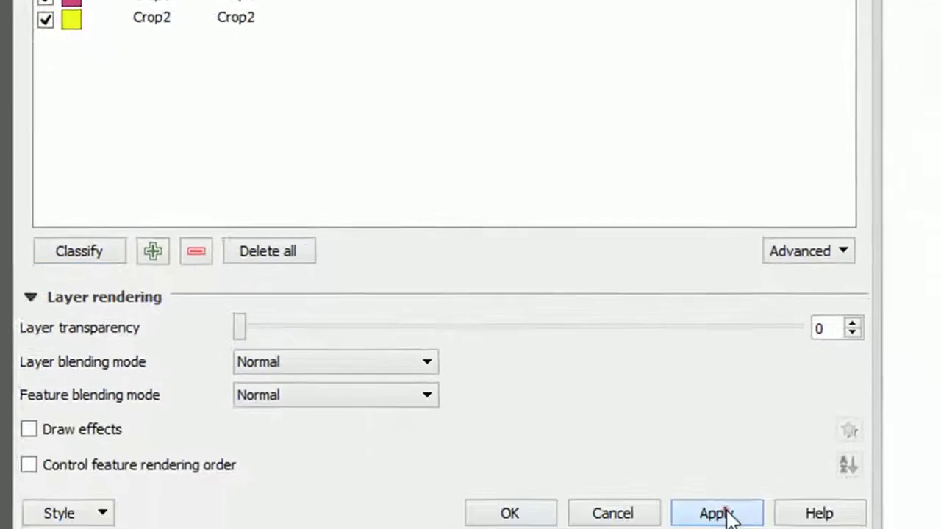
# Step: Apply the categorized Decision style, check the colored fields on the map, and confirm
pyautogui.click(724, 515)
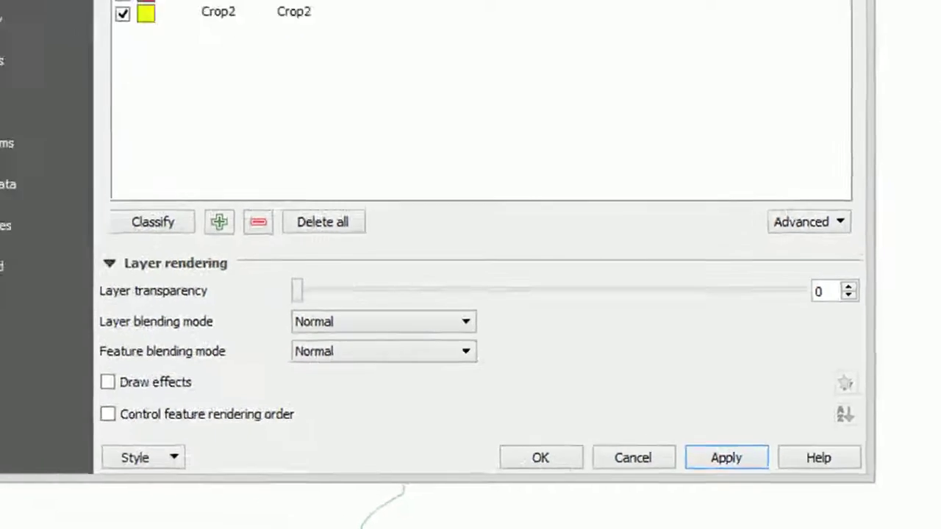
pyautogui.moveTo(773, 15); pyautogui.dragTo(427, 332)
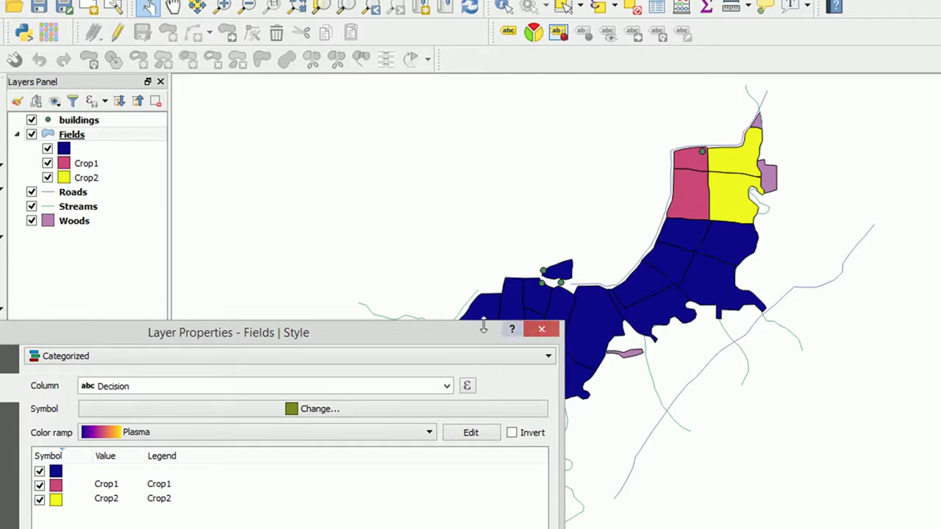
pyautogui.moveTo(454, 336); pyautogui.dragTo(747, 43)
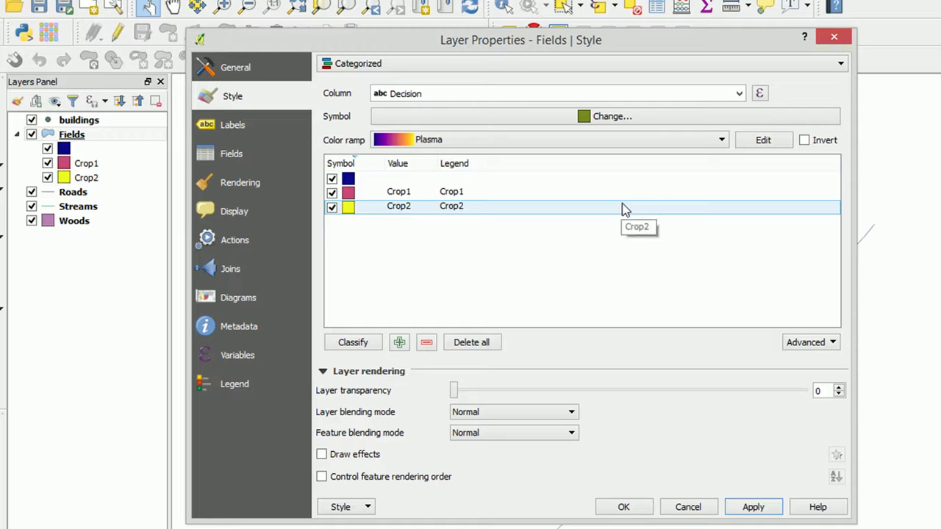
pyautogui.click(635, 506)
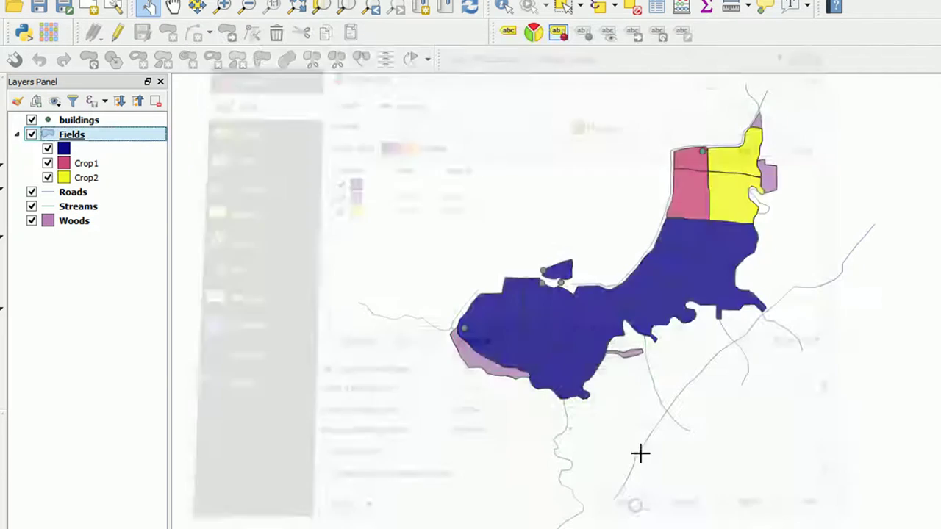